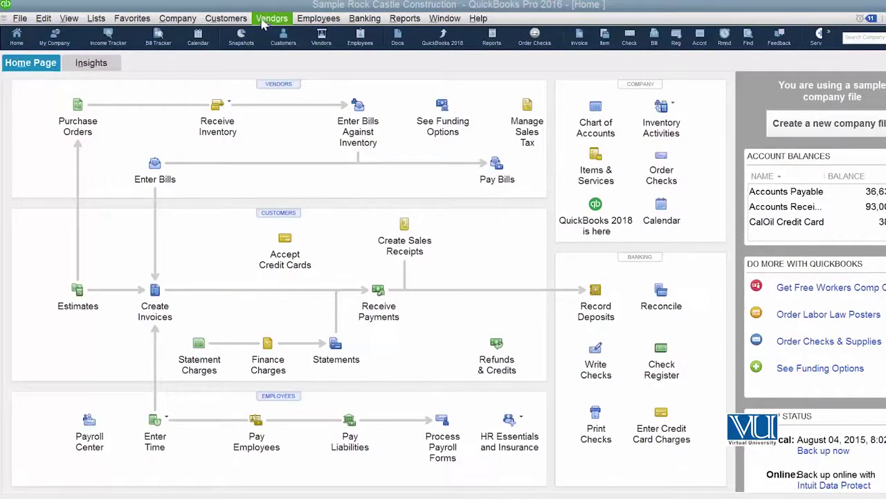
- Open the Cement Supp vendor record for editing from the Vendor Center
{"action": "left_click", "coordinate": [287, 89]}
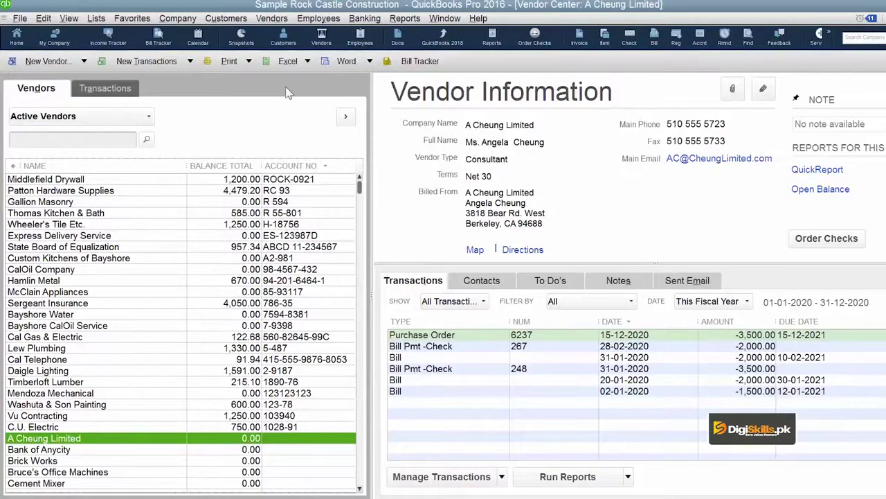
{"action": "left_click_drag", "start_coordinate": [361, 191], "coordinate": [349, 353]}
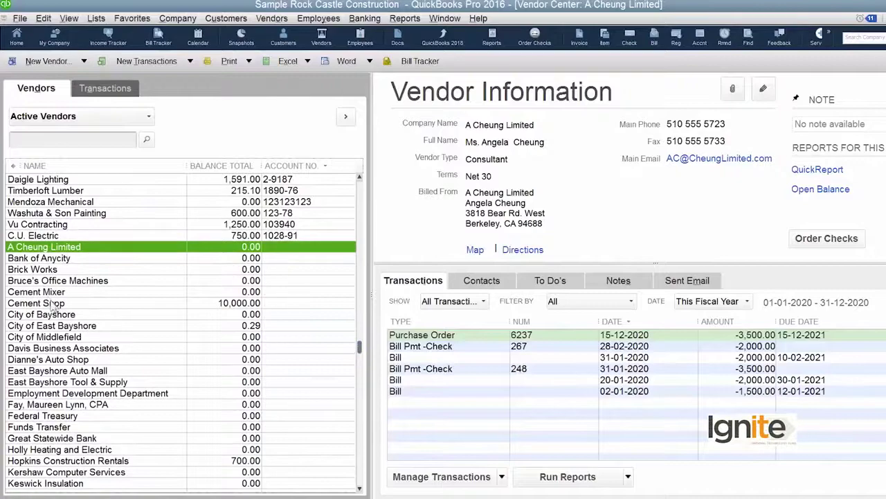
{"action": "left_click", "coordinate": [53, 304]}
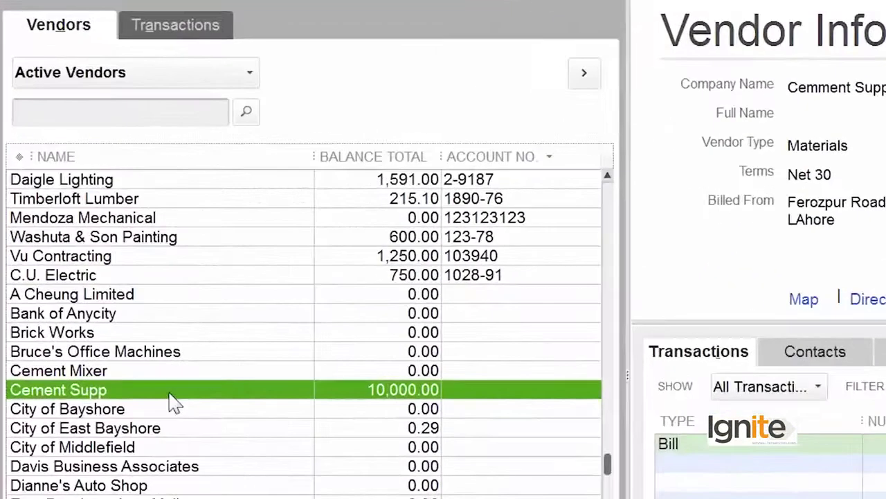
{"action": "right_click", "coordinate": [173, 404]}
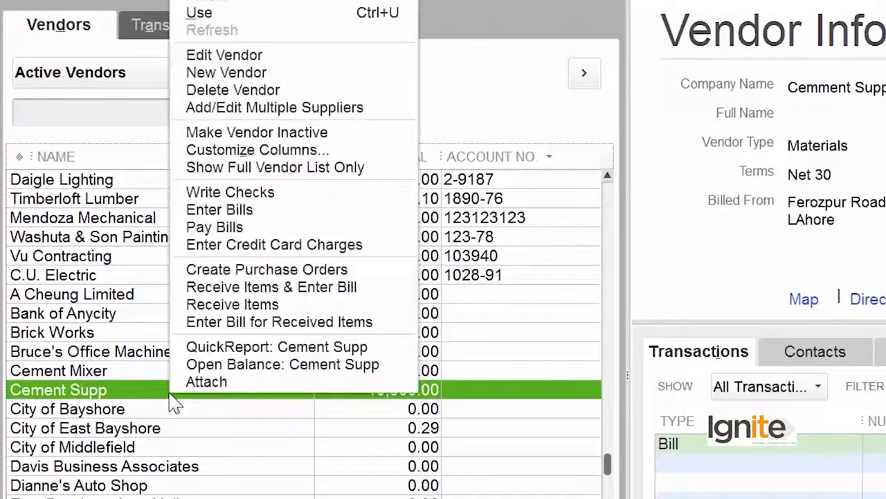
{"action": "left_click", "coordinate": [292, 61]}
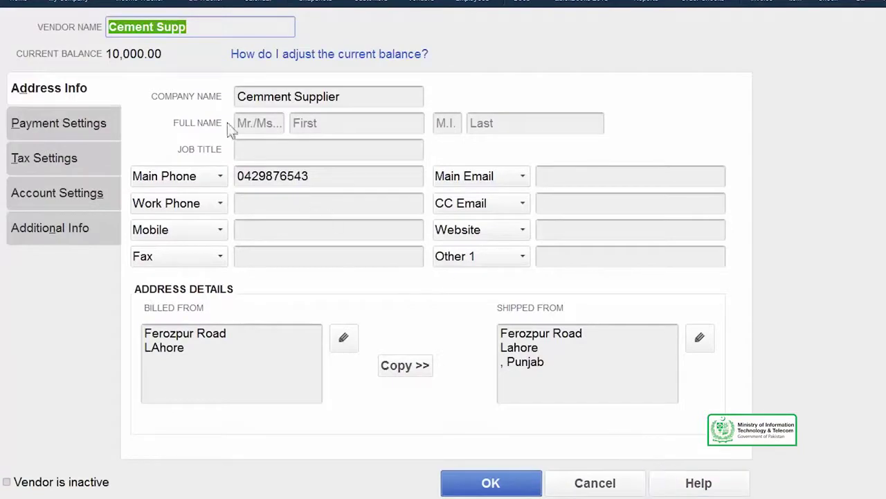
- Look through Cement Supp's payment, tax and account settings, and open the custom field definitions under its additional information
{"action": "left_click", "coordinate": [76, 129]}
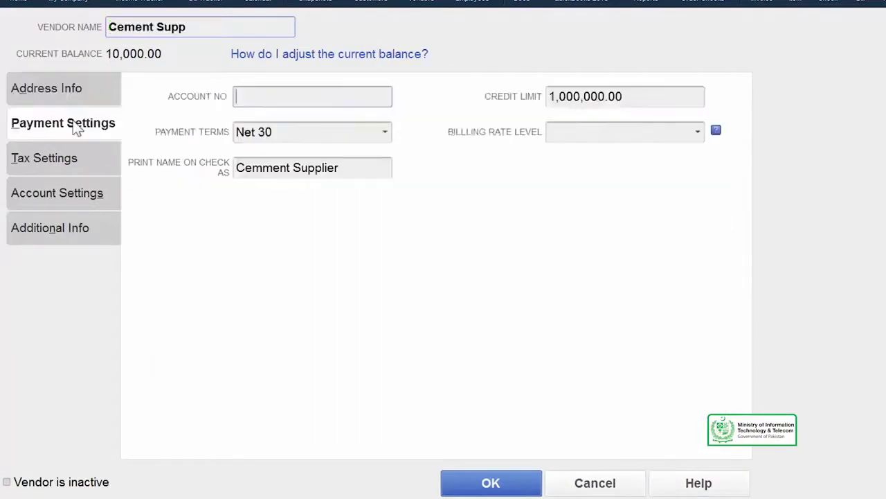
{"action": "left_click", "coordinate": [69, 159]}
{"action": "left_click", "coordinate": [73, 197]}
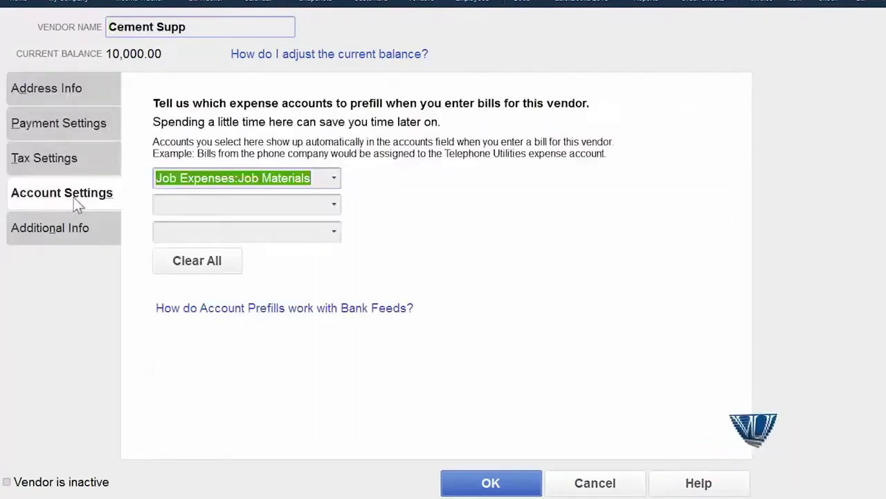
{"action": "left_click", "coordinate": [79, 230]}
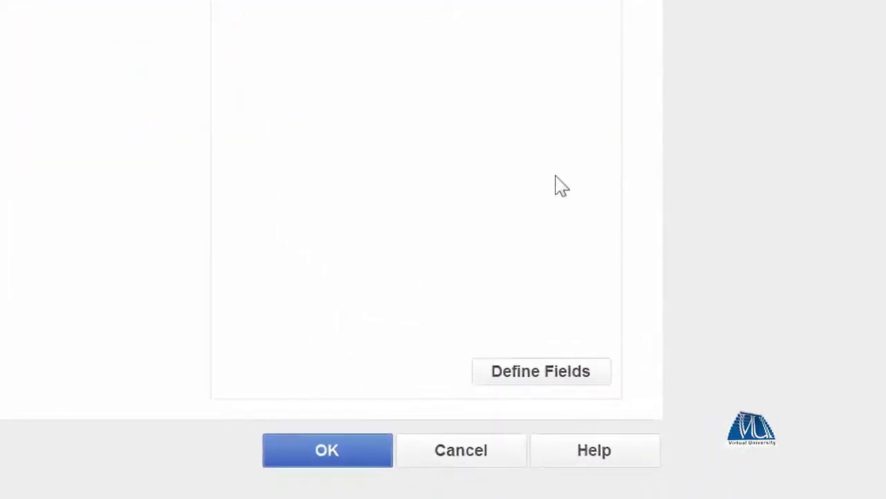
{"action": "left_click", "coordinate": [532, 379]}
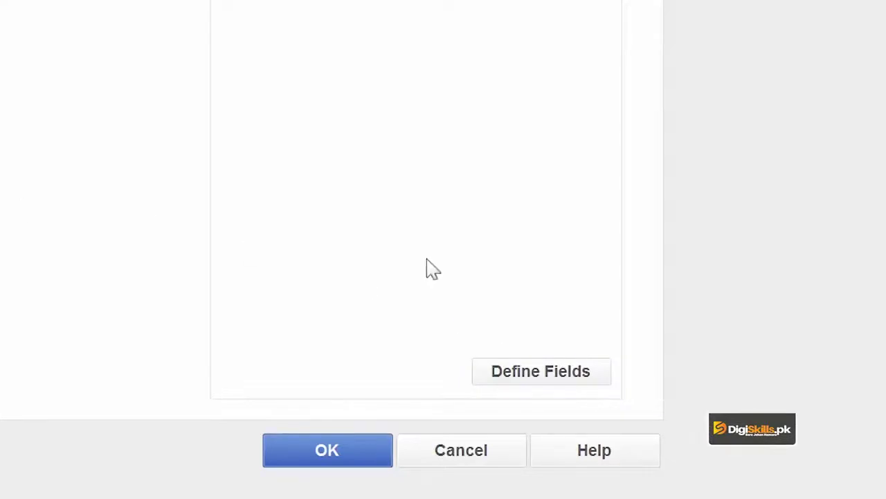
{"action": "left_click", "coordinate": [519, 374]}
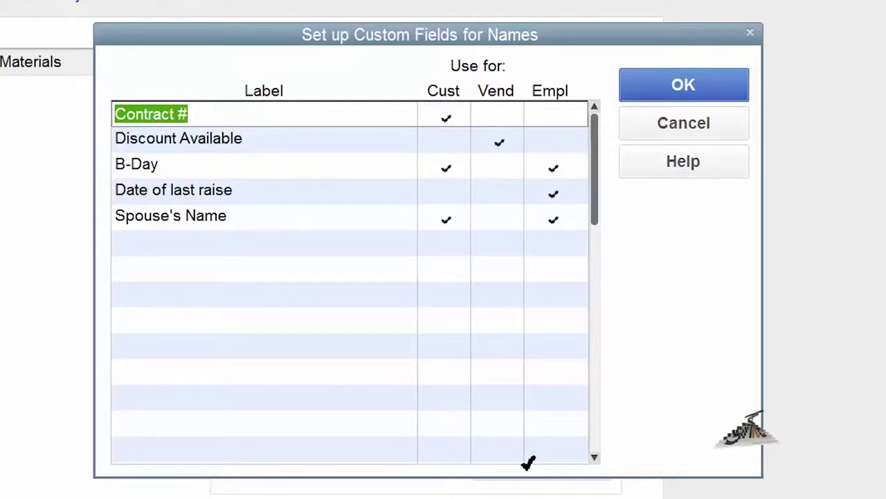
- Add two custom field labels, Type of Cement and Type of Steel, below Spouse's Name
{"action": "left_click", "coordinate": [324, 244]}
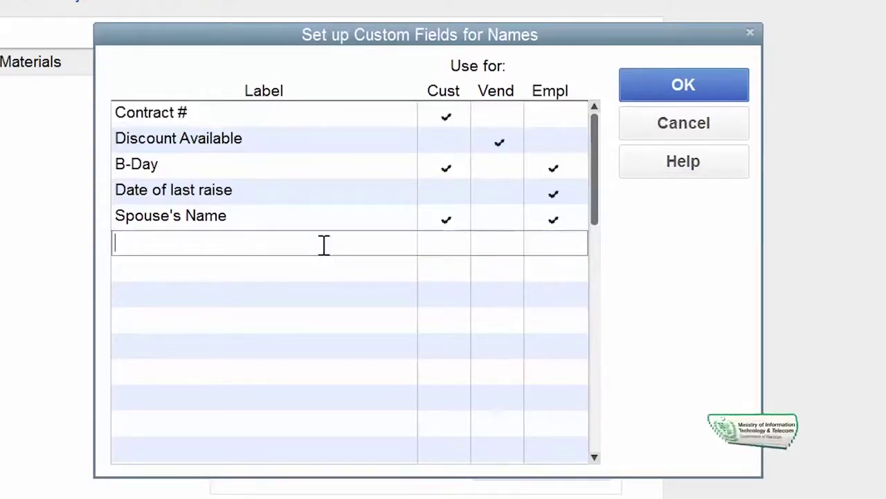
{"action": "type", "text": "Type of Cement"}
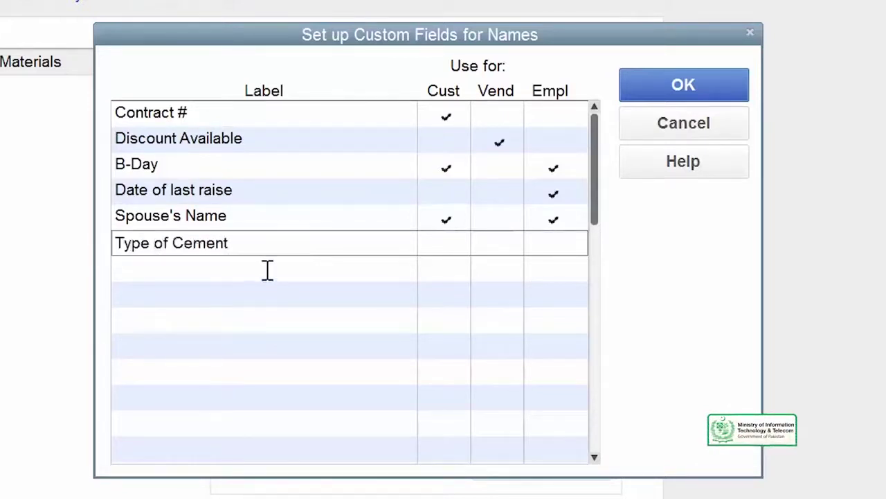
{"action": "left_click", "coordinate": [268, 270]}
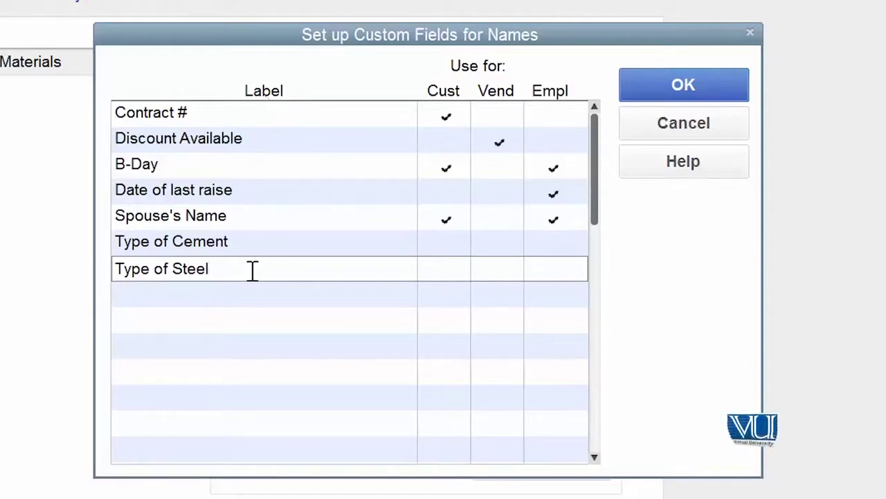
{"action": "left_click", "coordinate": [258, 250]}
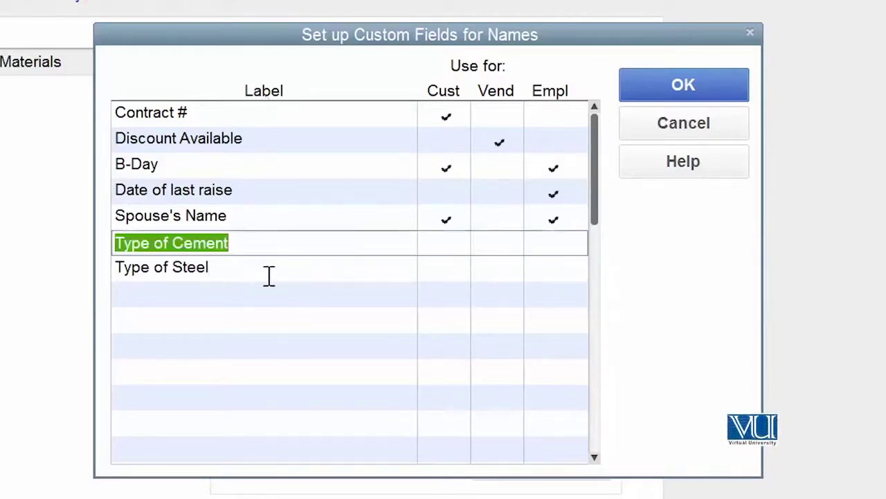
{"action": "left_click", "coordinate": [268, 268]}
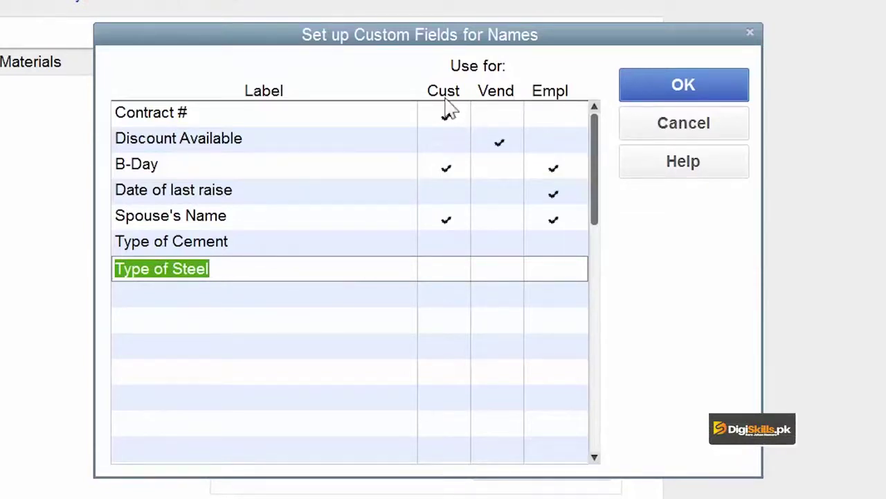
- Enable Type of Cement and Type of Steel for vendors, and switch Discount Available from vendors to customers
{"action": "left_click", "coordinate": [498, 105]}
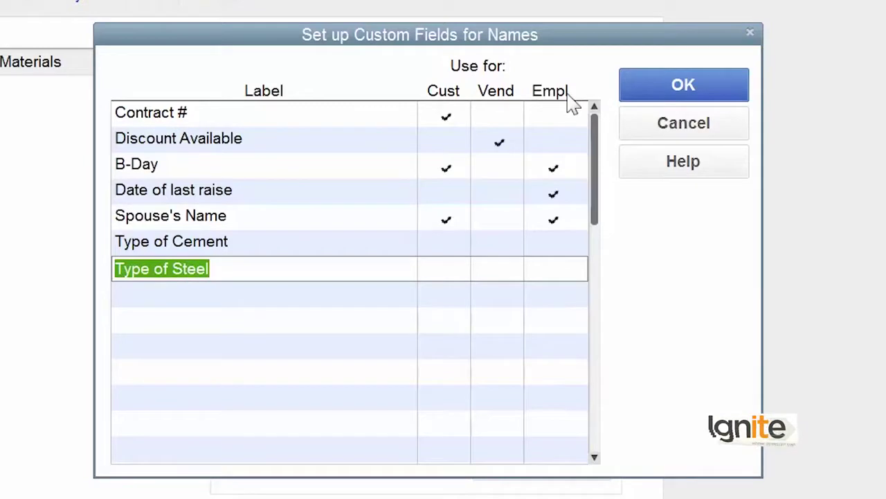
{"action": "left_click", "coordinate": [498, 239]}
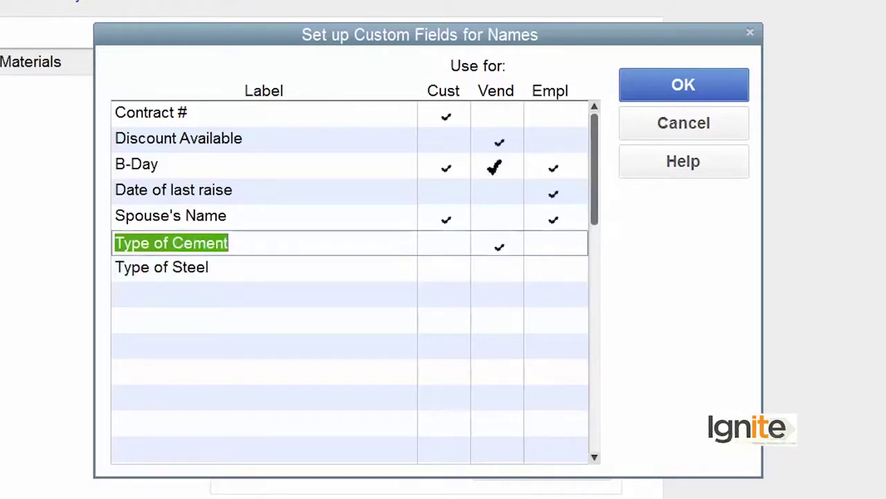
{"action": "left_click", "coordinate": [505, 144]}
{"action": "left_click", "coordinate": [506, 144]}
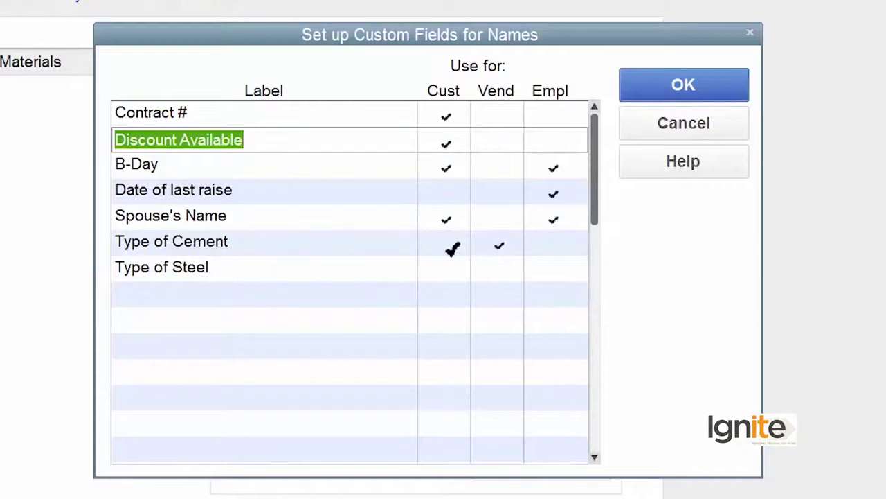
{"action": "left_click", "coordinate": [504, 269]}
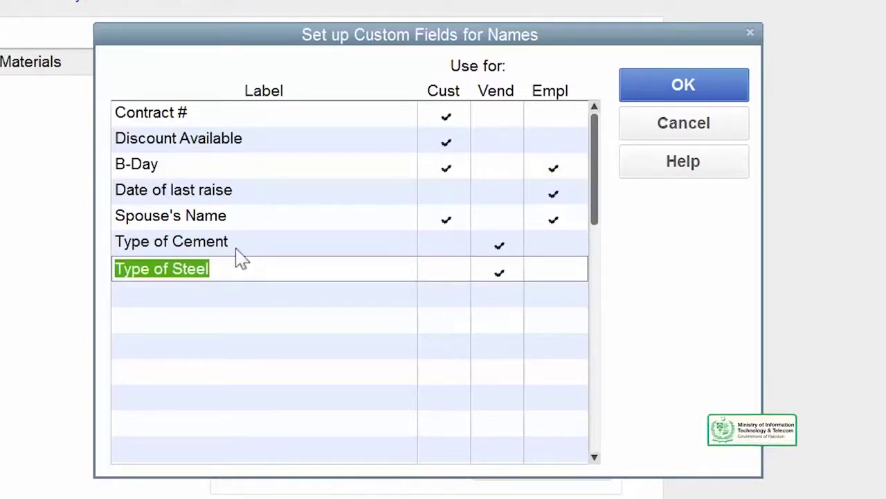
{"action": "left_click", "coordinate": [443, 240]}
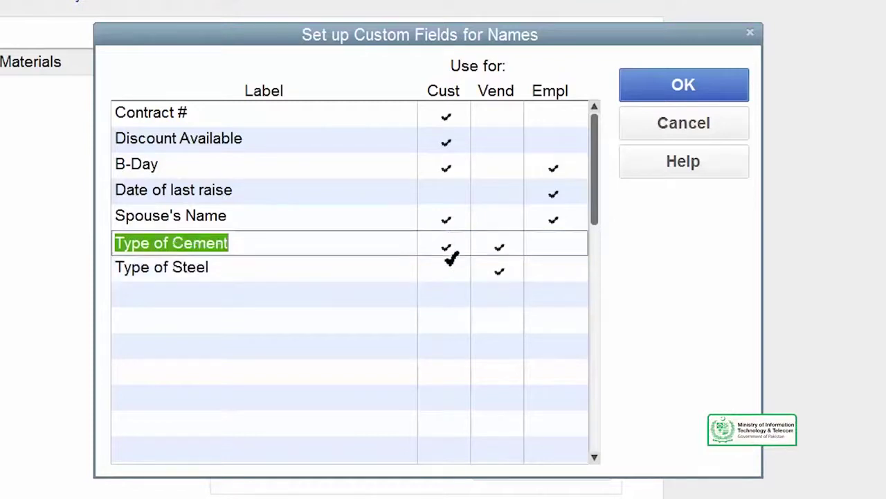
{"action": "left_click", "coordinate": [451, 263]}
{"action": "left_click", "coordinate": [447, 242]}
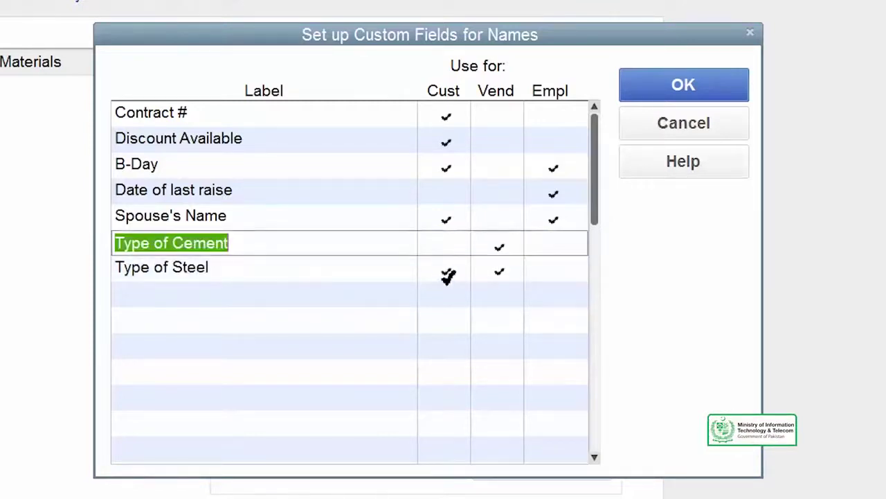
{"action": "left_click", "coordinate": [445, 268]}
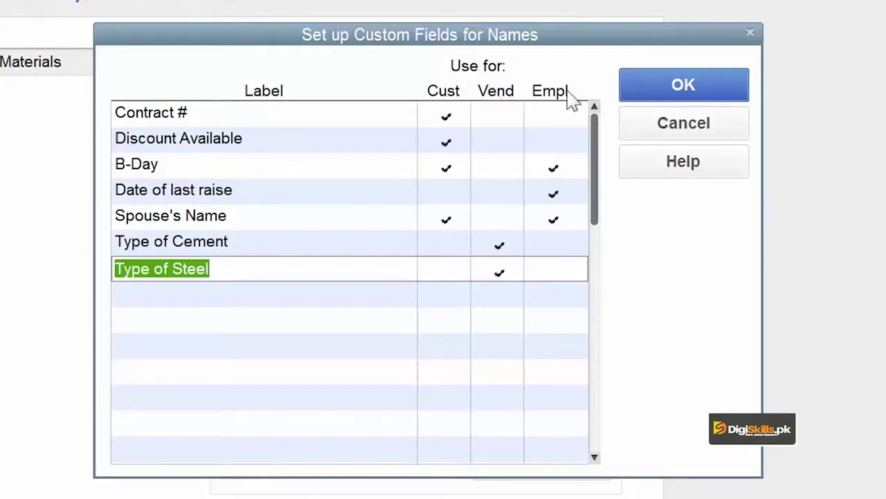
- Save the custom field definitions, then set Cement Supp's Type of Cement to Portland and save the vendor
{"action": "left_click", "coordinate": [694, 95]}
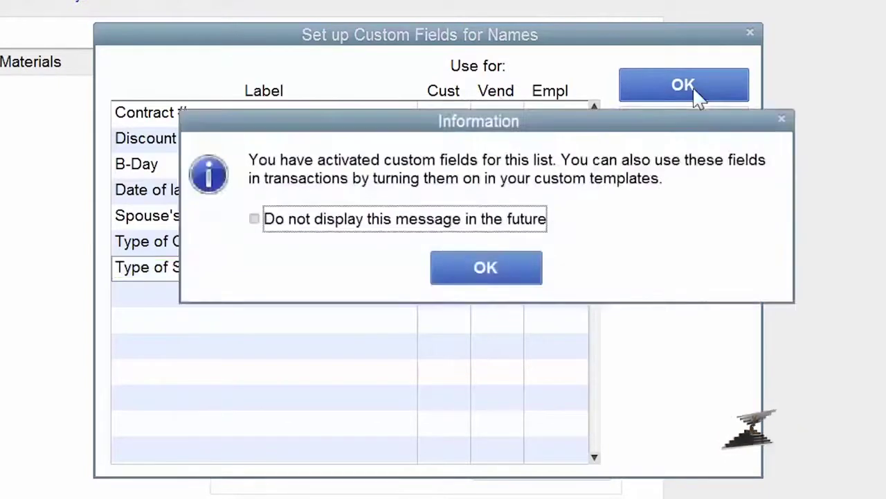
{"action": "left_click", "coordinate": [523, 277]}
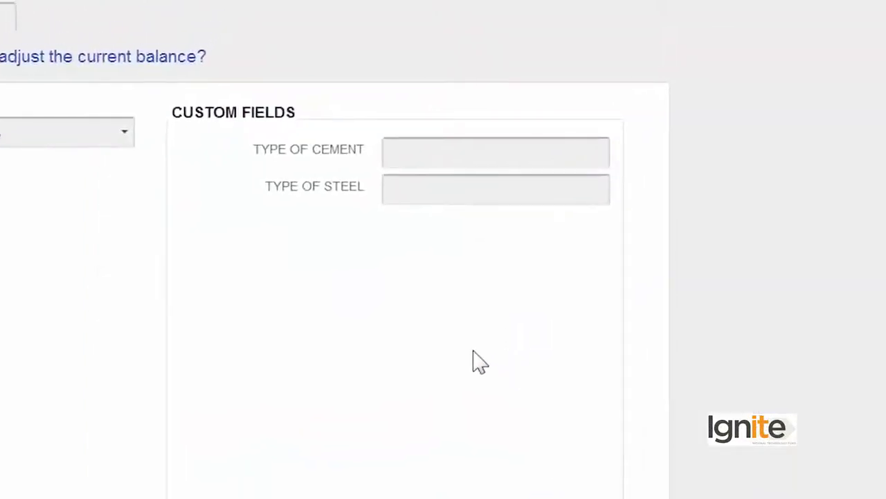
{"action": "left_click", "coordinate": [471, 153]}
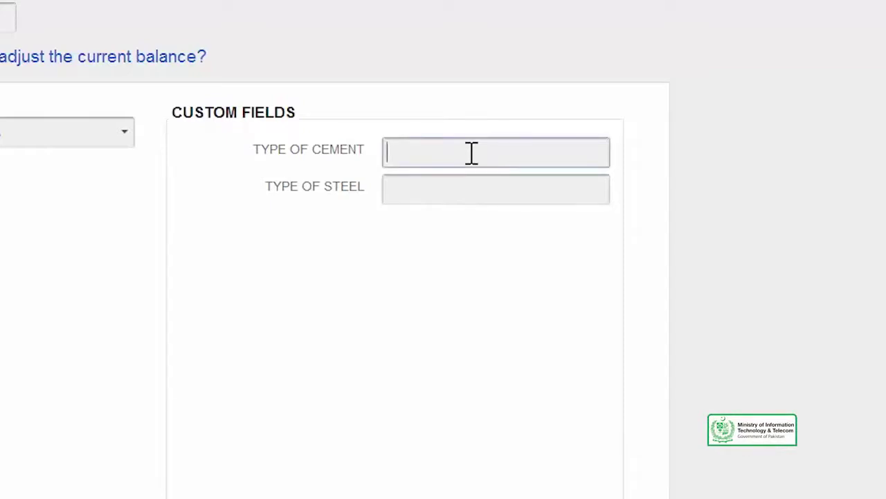
{"action": "type", "text": "Portland"}
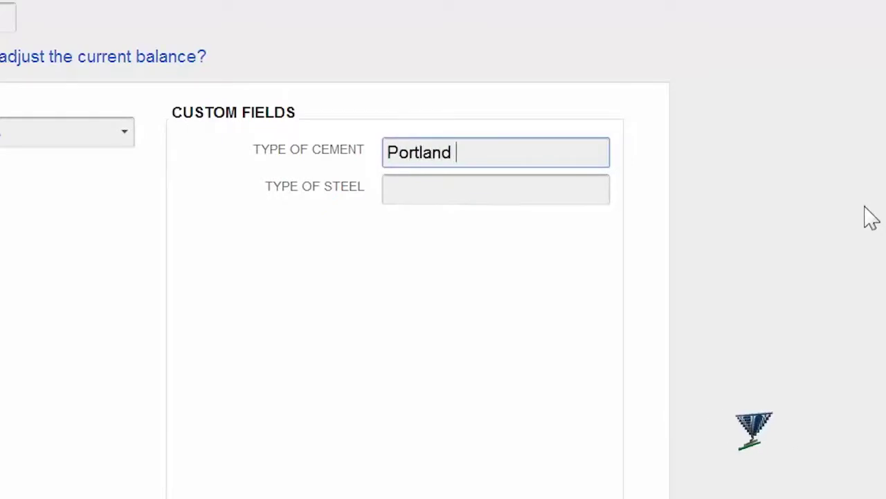
{"action": "left_click", "coordinate": [495, 475]}
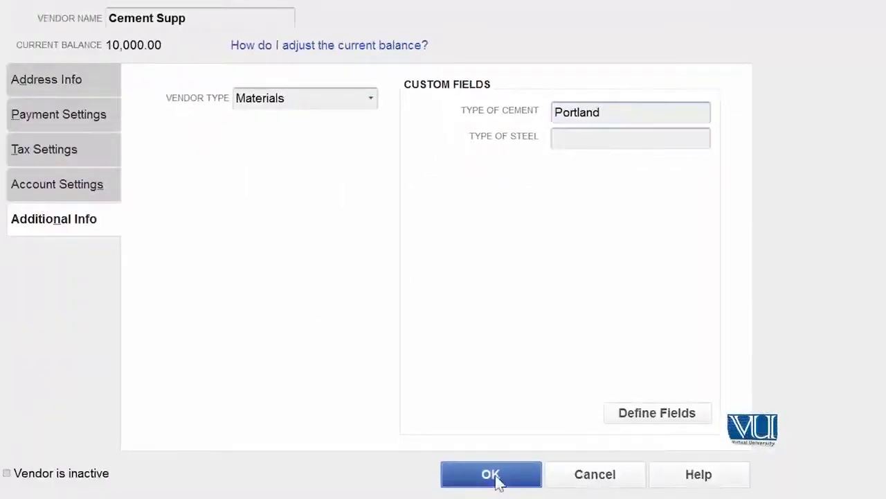
- Edit the Cement Mixer vendor, set its Type of Cement custom field to Portland and save the record
{"action": "left_click", "coordinate": [164, 320]}
{"action": "right_click", "coordinate": [165, 321]}
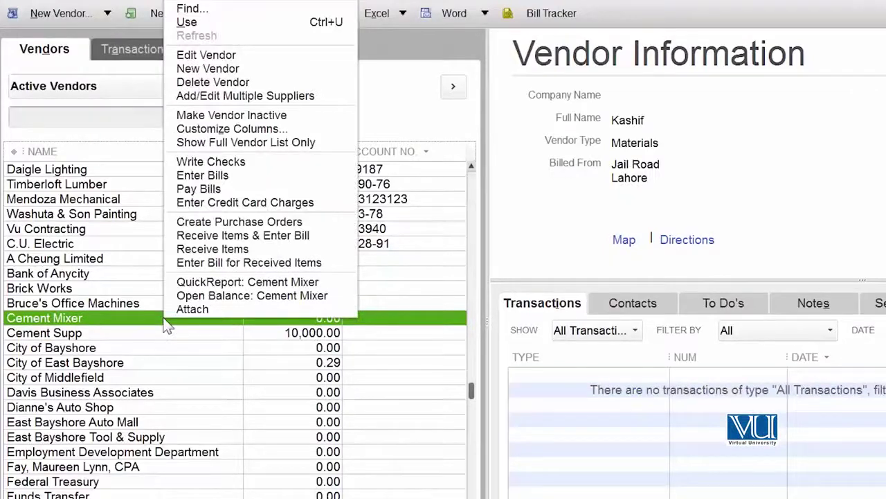
{"action": "left_click", "coordinate": [205, 55]}
{"action": "left_click", "coordinate": [17, 221]}
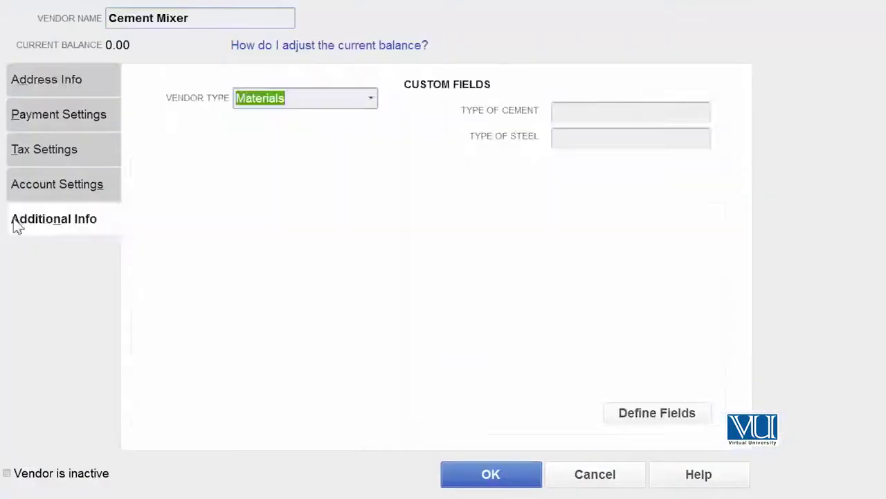
{"action": "left_click", "coordinate": [634, 111]}
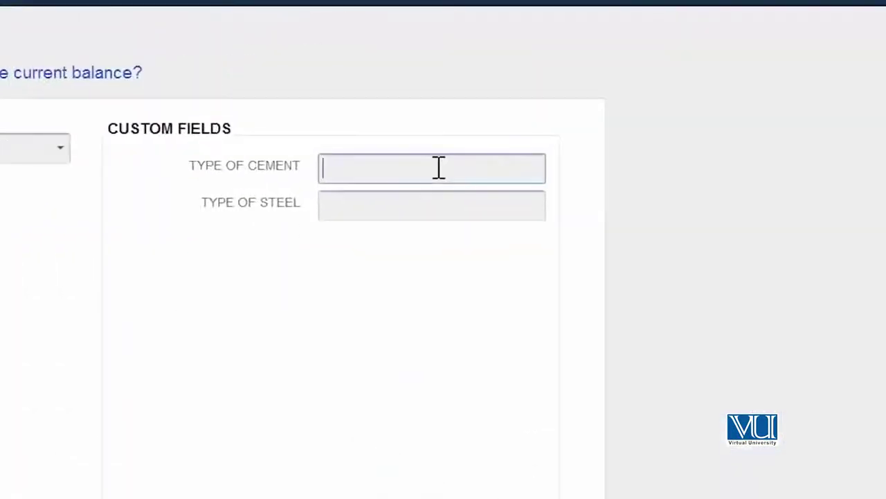
{"action": "type", "text": "Portla"}
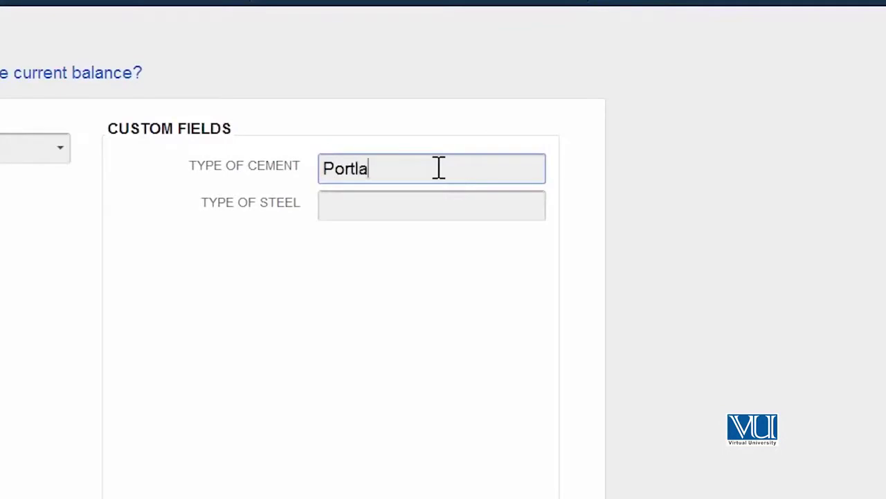
{"action": "type", "text": "nd"}
{"action": "left_click", "coordinate": [389, 409]}
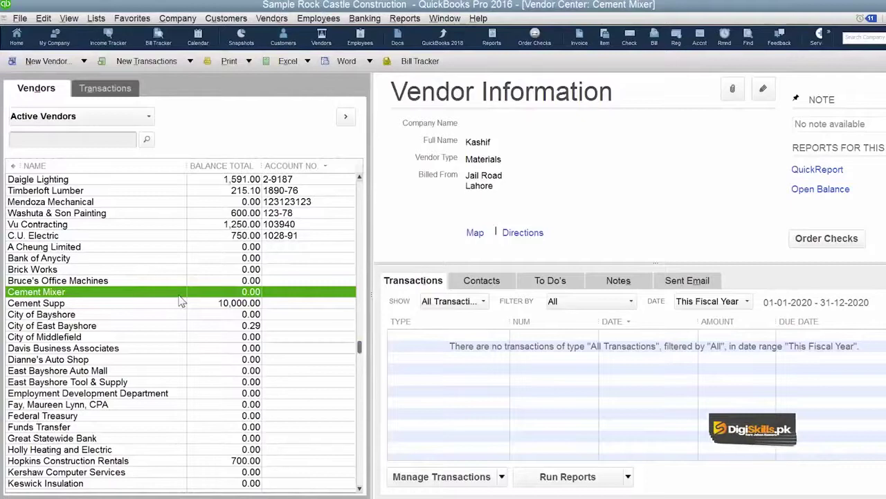
- Open the multiple-vendor list and add Type of Cement and Type of Steel to its chosen columns
{"action": "left_click", "coordinate": [84, 62]}
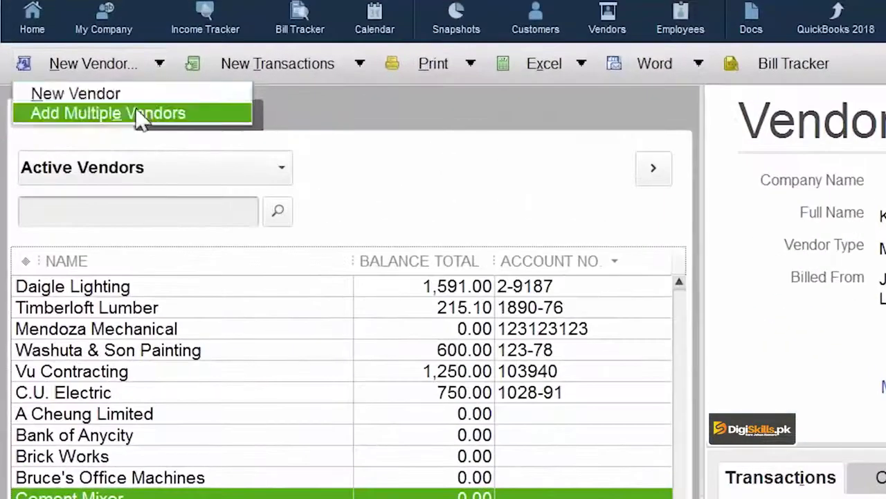
{"action": "left_click", "coordinate": [70, 88]}
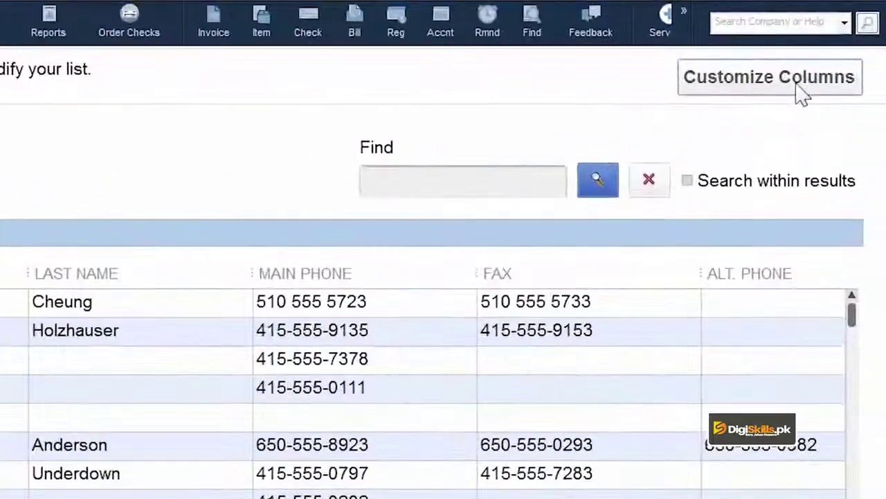
{"action": "left_click", "coordinate": [871, 78]}
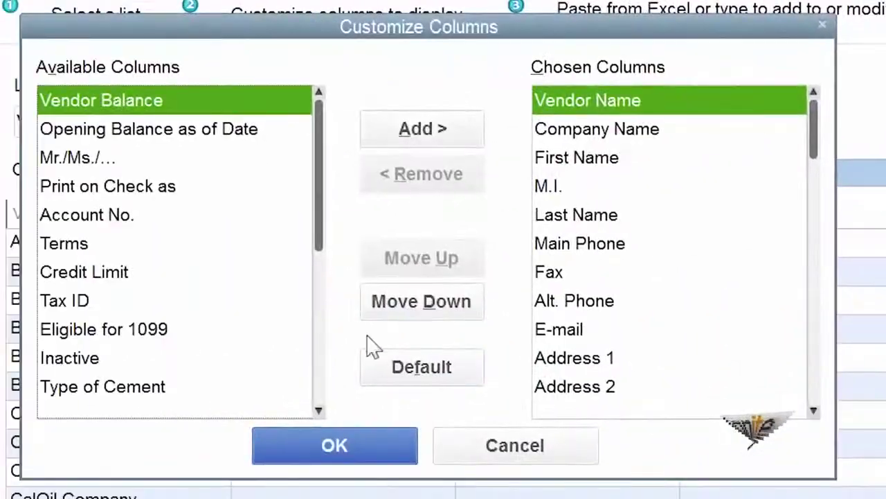
{"action": "left_click", "coordinate": [88, 386]}
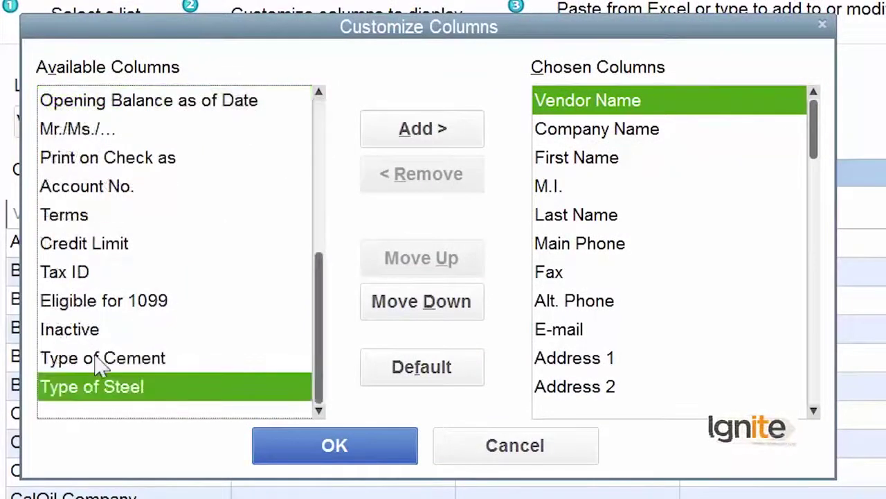
{"action": "left_click", "coordinate": [99, 359]}
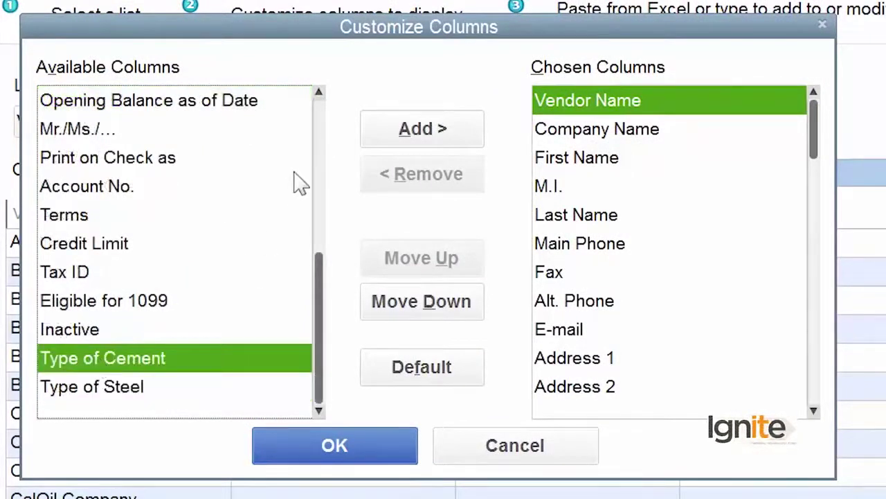
{"action": "left_click", "coordinate": [446, 138]}
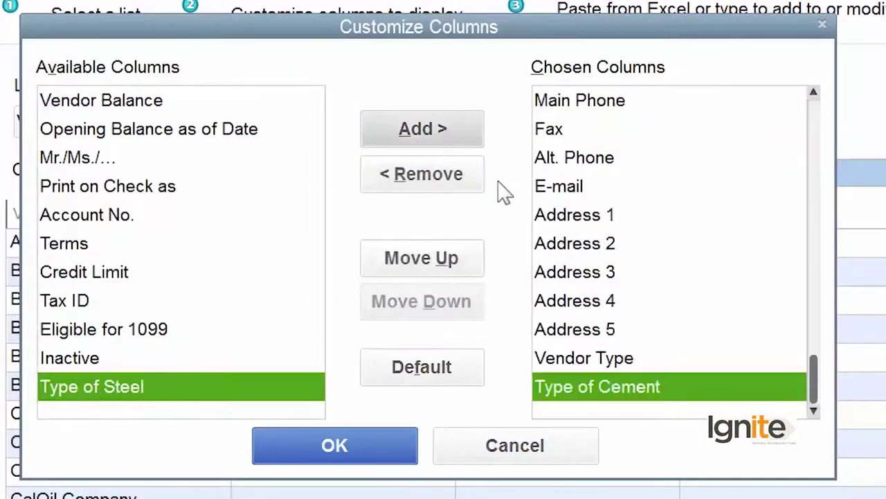
{"action": "left_click", "coordinate": [436, 123]}
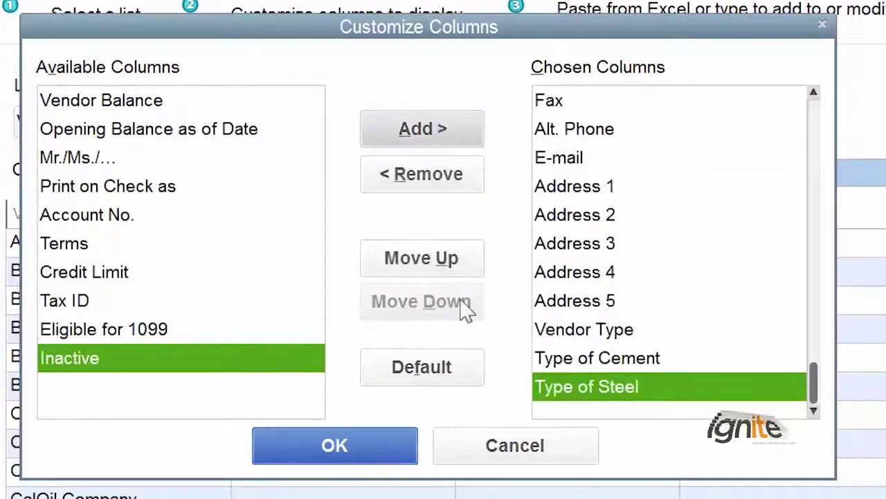
- Move the Type of Cement and Type of Steel columns up to directly follow Company Name, and apply the column layout
{"action": "left_click", "coordinate": [441, 266]}
{"action": "left_click", "coordinate": [441, 268]}
{"action": "triple_click", "coordinate": [441, 269]}
{"action": "double_click", "coordinate": [441, 269]}
{"action": "triple_click", "coordinate": [441, 269]}
{"action": "double_click", "coordinate": [441, 269]}
{"action": "double_click", "coordinate": [441, 269]}
{"action": "left_click_drag", "start_coordinate": [820, 208], "coordinate": [809, 377]}
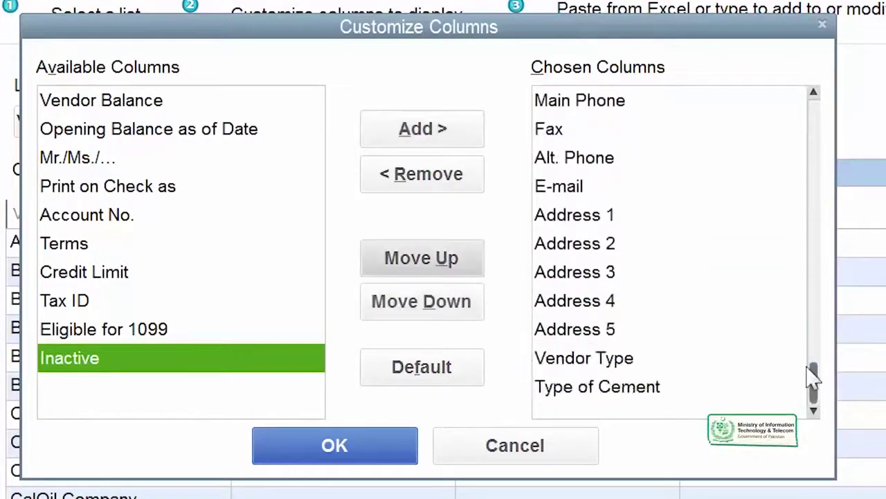
{"action": "left_click", "coordinate": [659, 400]}
{"action": "double_click", "coordinate": [441, 260]}
{"action": "left_click", "coordinate": [441, 263]}
{"action": "triple_click", "coordinate": [441, 264]}
{"action": "double_click", "coordinate": [441, 263]}
{"action": "triple_click", "coordinate": [441, 263]}
{"action": "triple_click", "coordinate": [441, 263]}
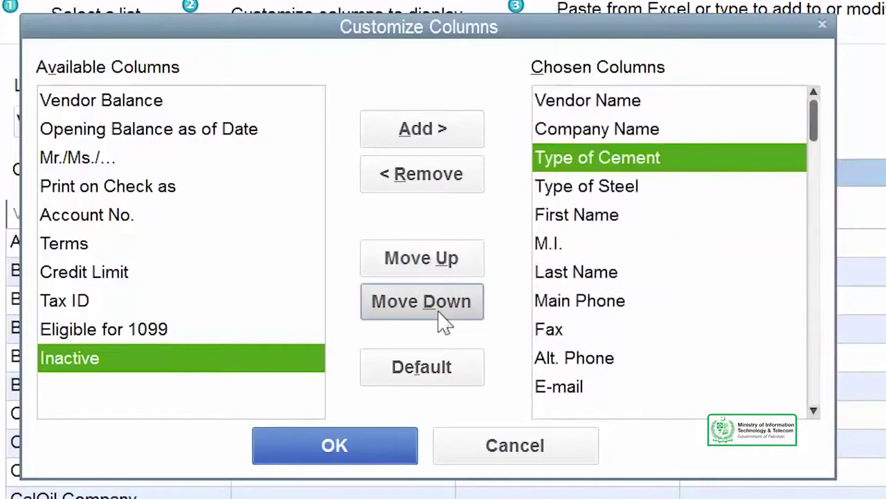
{"action": "left_click", "coordinate": [356, 446]}
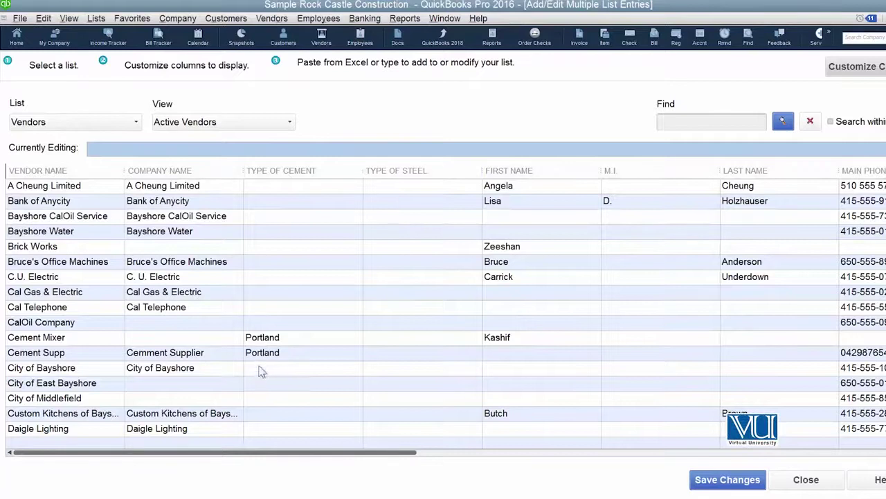
- Set the Type of Steel for the Hamlin Metal vendor to Grade60 in the multiple-vendor list
{"action": "left_click", "coordinate": [292, 380]}
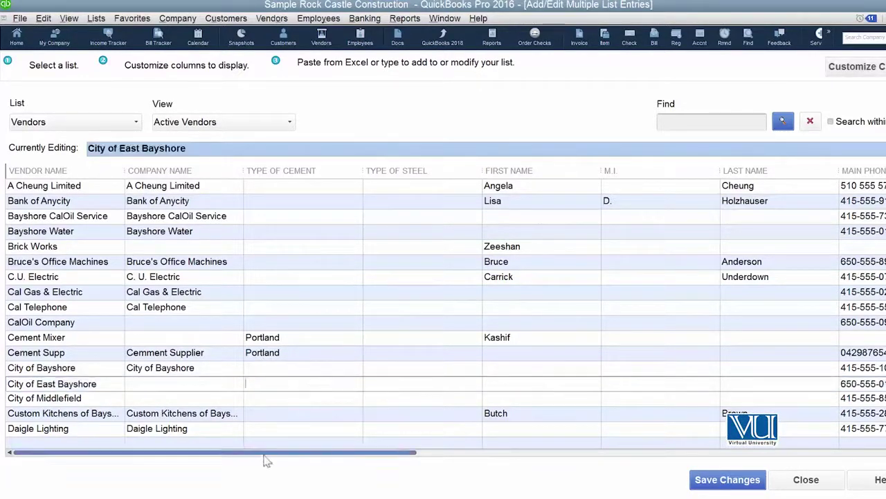
{"action": "scroll", "coordinate": [386, 340], "scroll_direction": "down", "scroll_amount": 6}
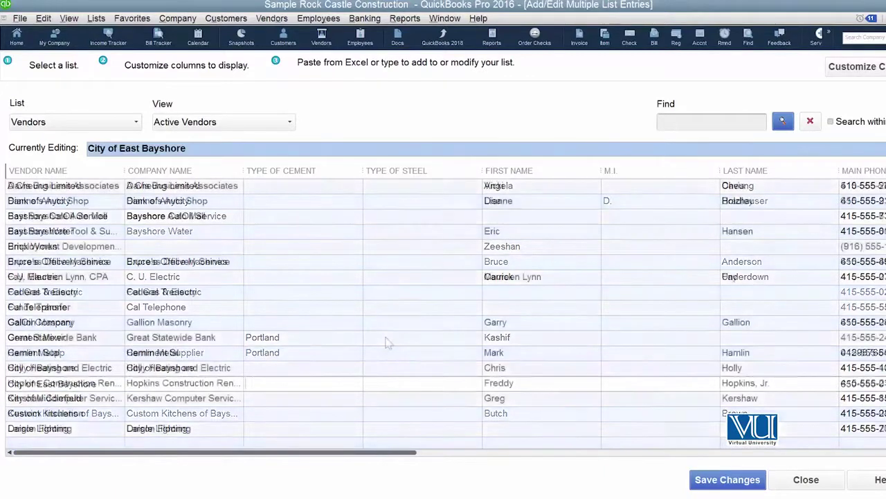
{"action": "left_click", "coordinate": [427, 355]}
{"action": "type", "text": "Grade60"}
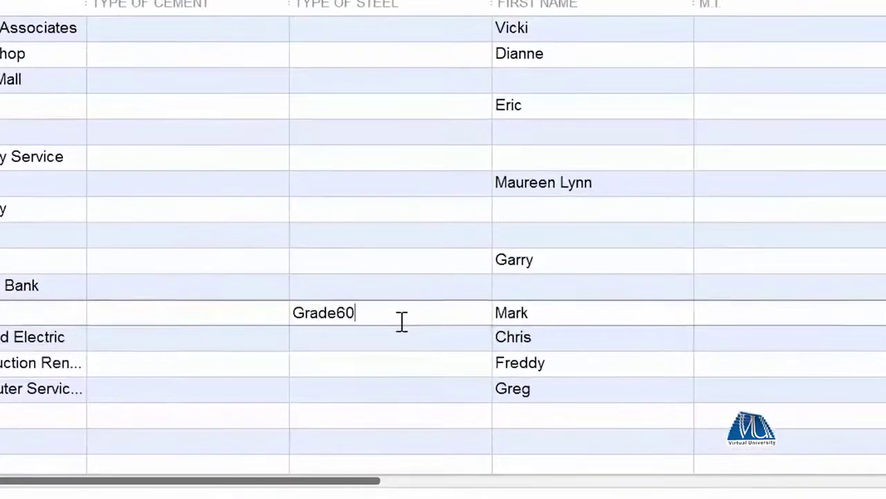
{"action": "left_click", "coordinate": [328, 367]}
{"action": "type", "text": "Grade"}
{"action": "type", "text": "60"}
- Fill in Patton Hardware Supplies with Type of Steel Grade 40 and Type of Cement Sulphate
{"action": "type", "text": "Grade 40"}
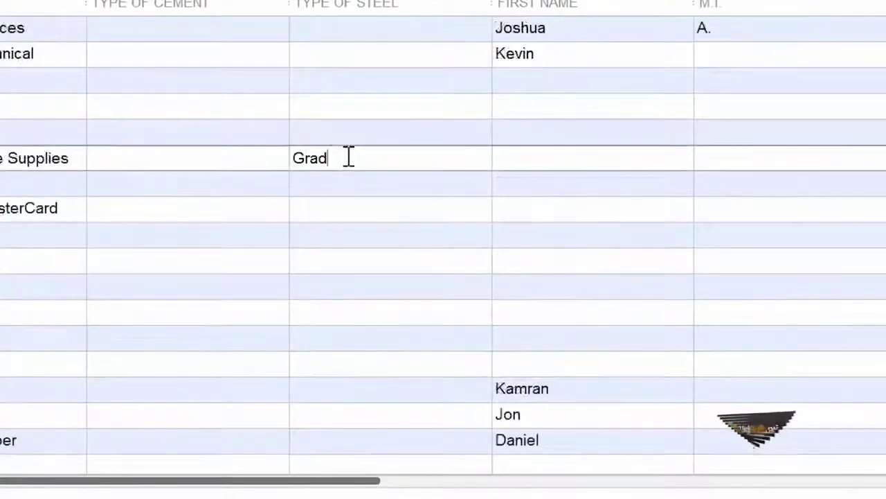
{"action": "left_click", "coordinate": [133, 159]}
{"action": "type", "text": "Sulphate"}
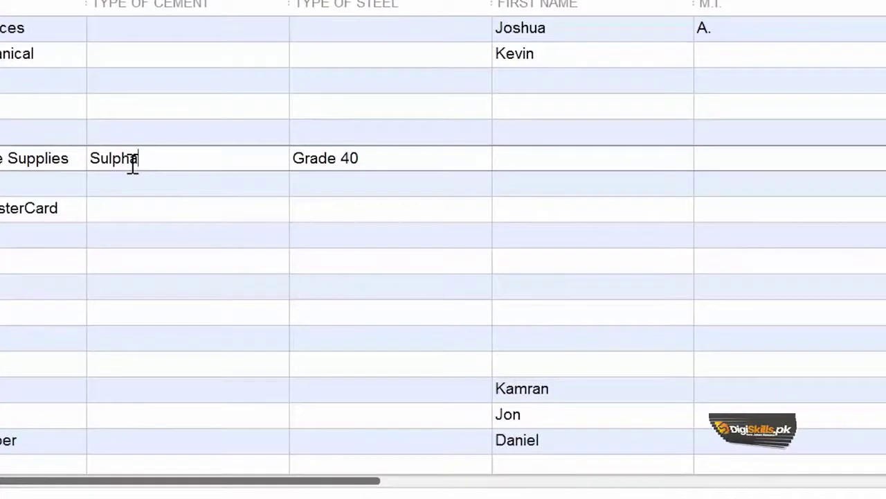
- Set Steel Mills' Type of Steel to Grade 40, then save the list changes and close the list
{"action": "left_click", "coordinate": [347, 390]}
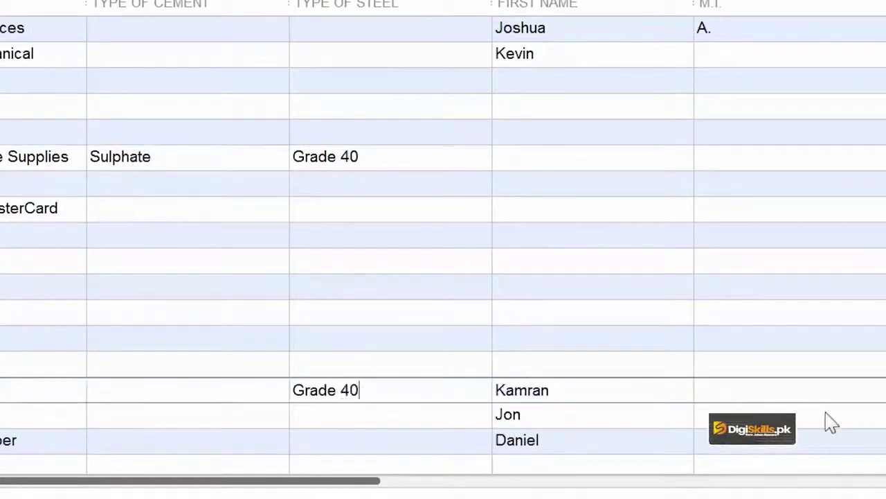
{"action": "type", "text": "Grade 40"}
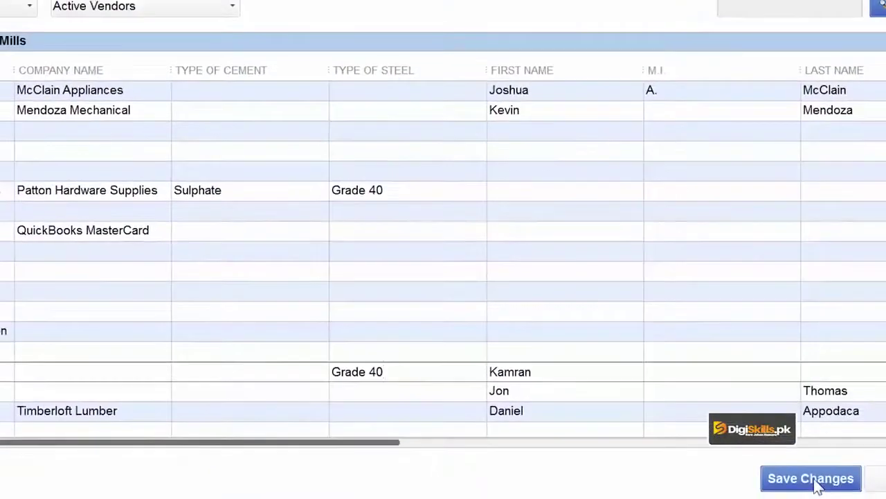
{"action": "left_click", "coordinate": [814, 479]}
{"action": "left_click", "coordinate": [468, 63]}
{"action": "left_click", "coordinate": [824, 478]}
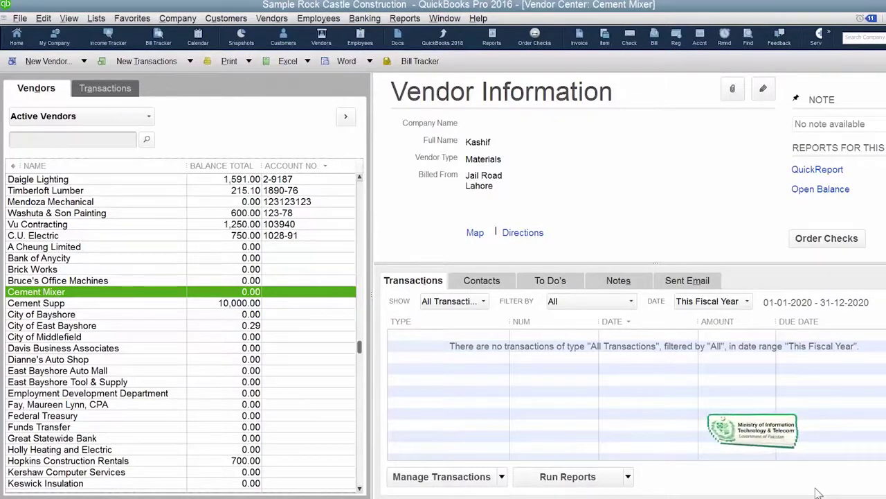
- Check the custom fields in the Steel Mills vendor record and close it without changes
{"action": "left_click", "coordinate": [89, 461]}
{"action": "scroll", "coordinate": [89, 461], "scroll_direction": "down", "scroll_amount": 5}
{"action": "left_click", "coordinate": [89, 460]}
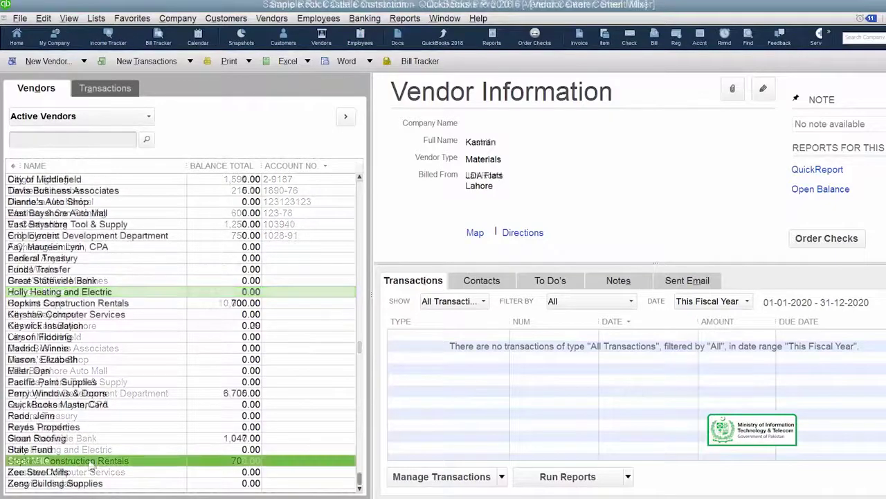
{"action": "right_click", "coordinate": [89, 460]}
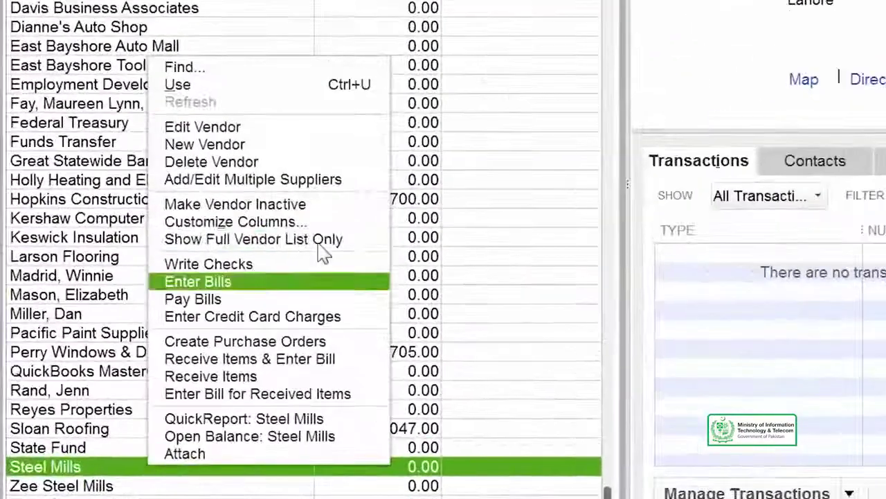
{"action": "left_click", "coordinate": [305, 128]}
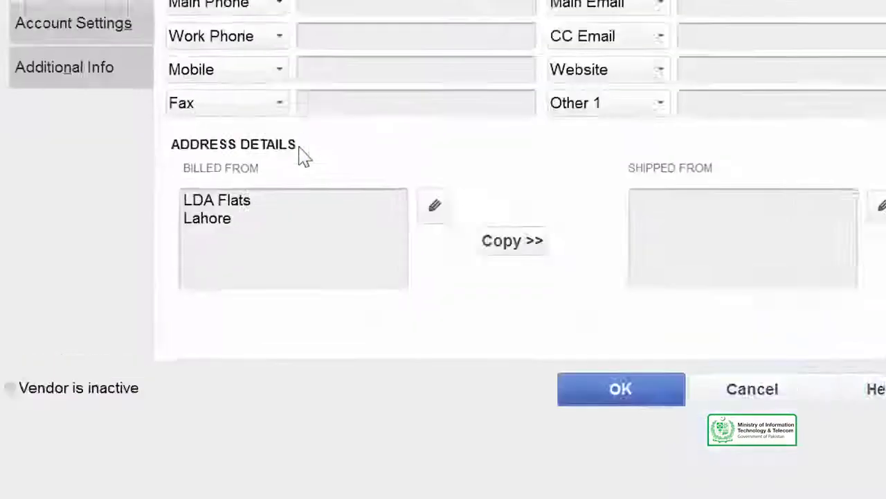
{"action": "left_click", "coordinate": [54, 224]}
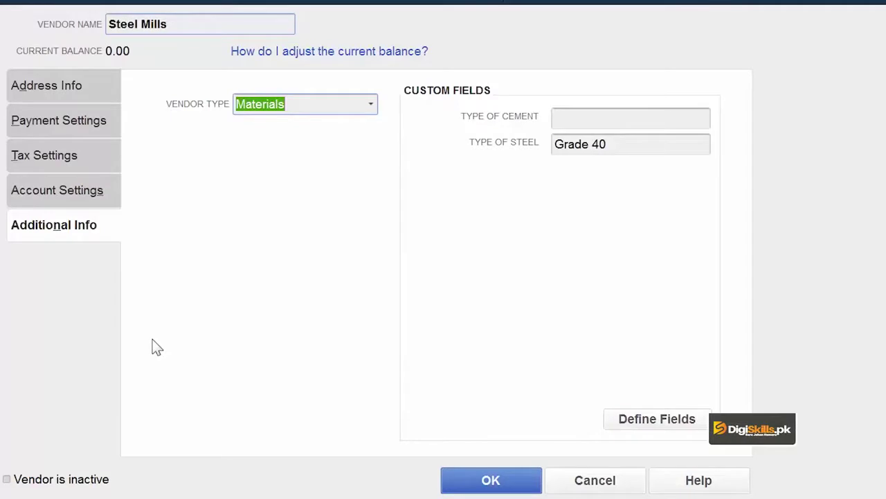
{"action": "left_click", "coordinate": [583, 483]}
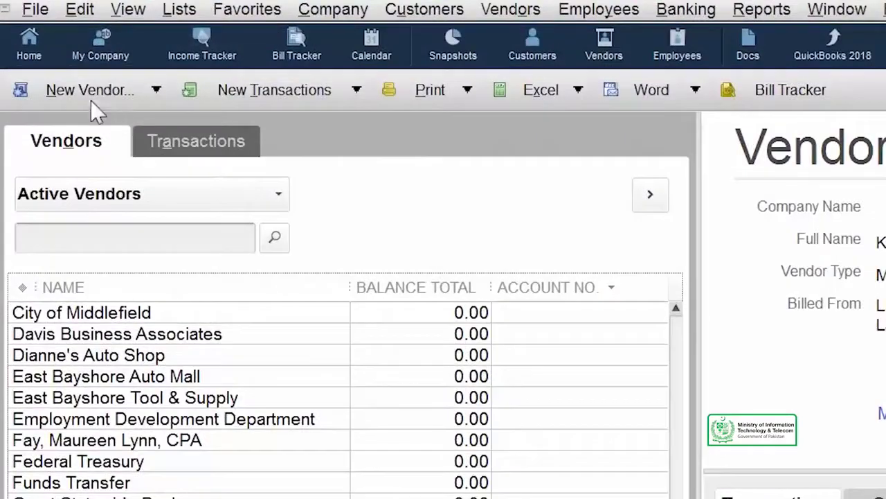
- Reopen the multiple-vendor list and review the Type of Cement and Type of Steel columns across the vendors
{"action": "left_click", "coordinate": [48, 61]}
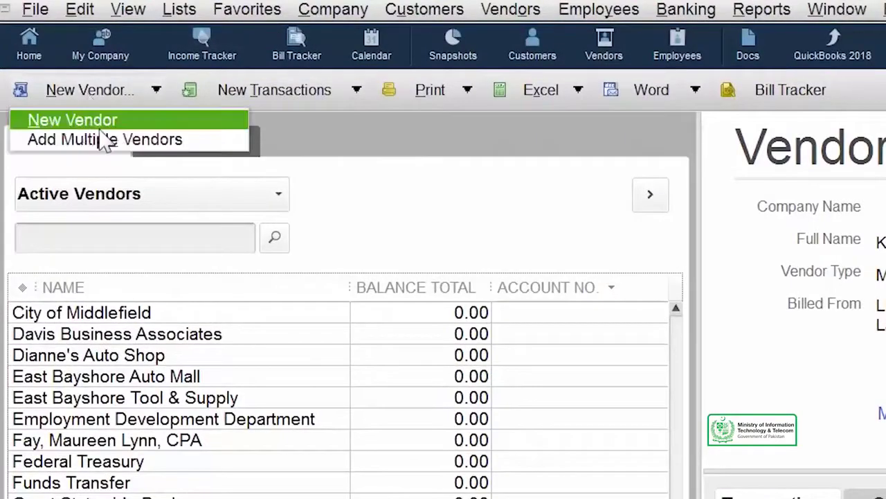
{"action": "left_click", "coordinate": [110, 143]}
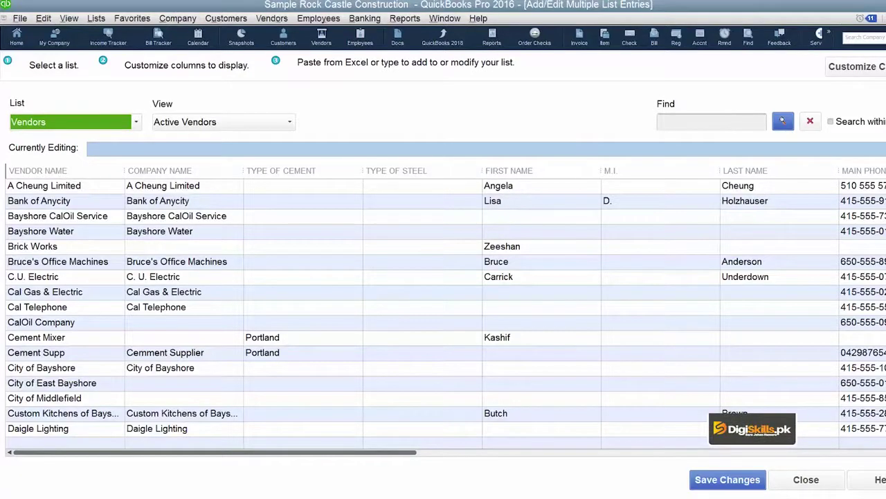
{"action": "scroll", "coordinate": [446, 300], "scroll_direction": "down", "scroll_amount": 15}
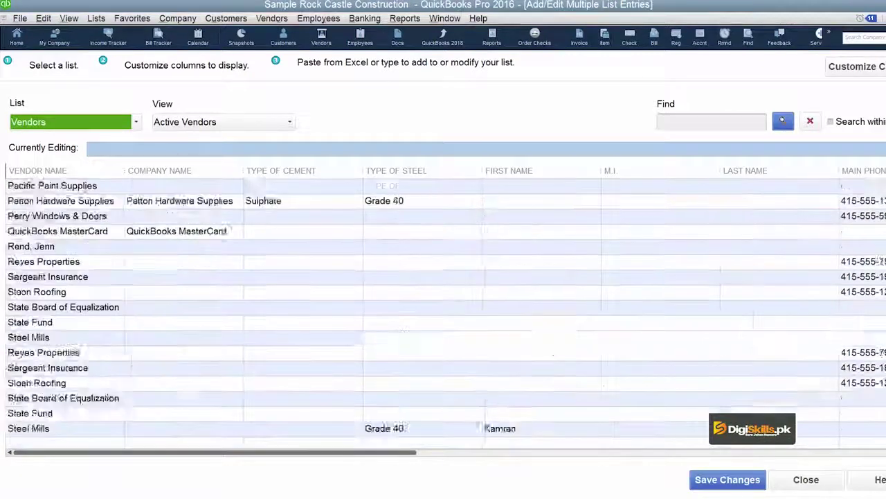
{"action": "scroll", "coordinate": [446, 300], "scroll_direction": "down", "scroll_amount": 3}
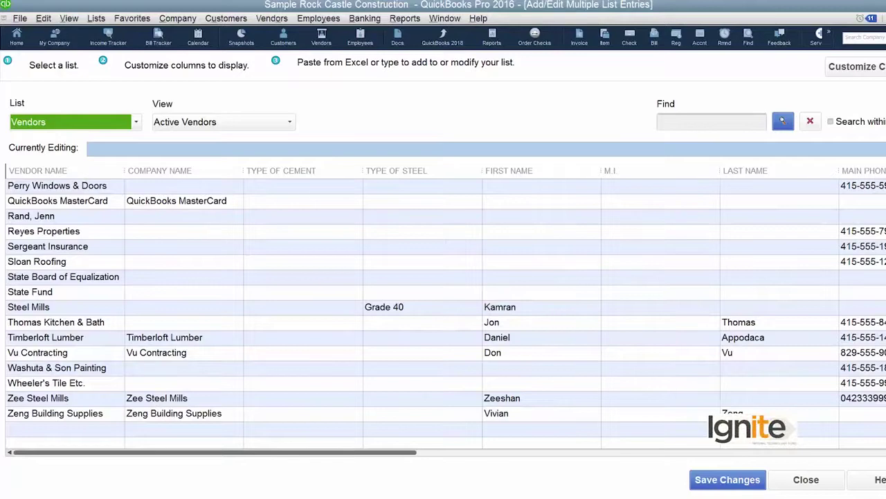
{"action": "scroll", "coordinate": [446, 312], "scroll_direction": "up", "scroll_amount": 10}
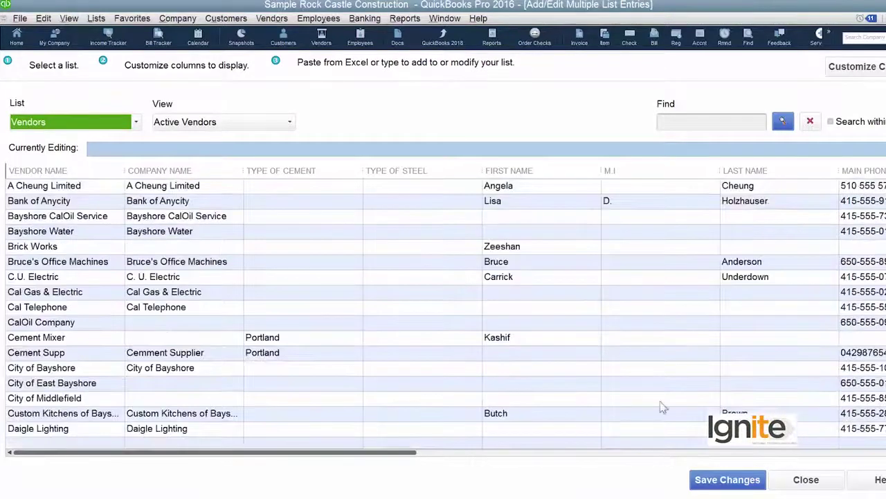